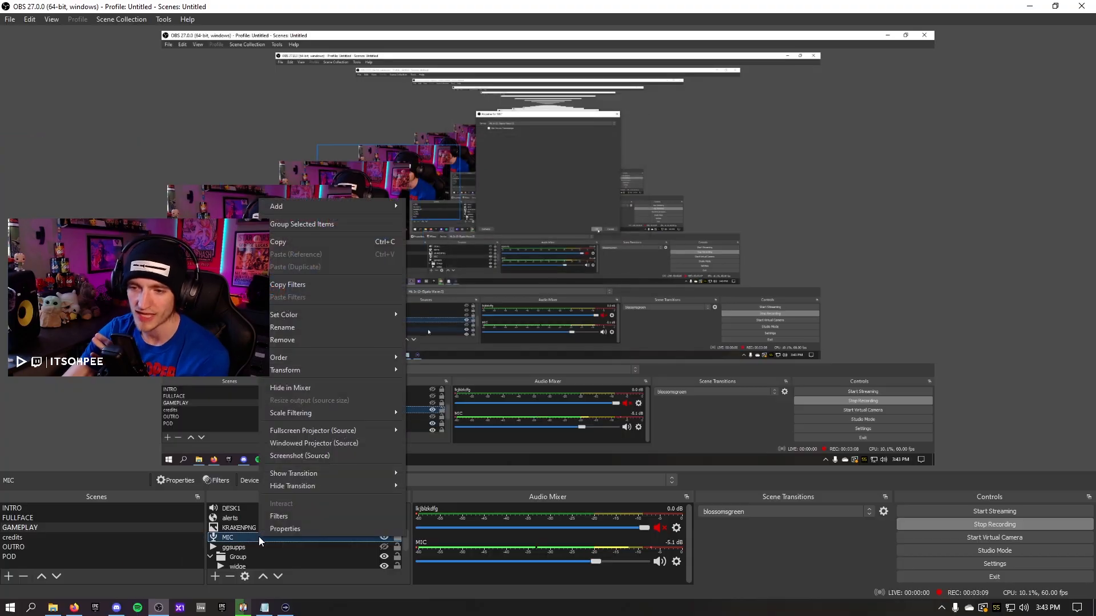
Open the filters for the MIC source and go through its audio filter list
click(284, 515)
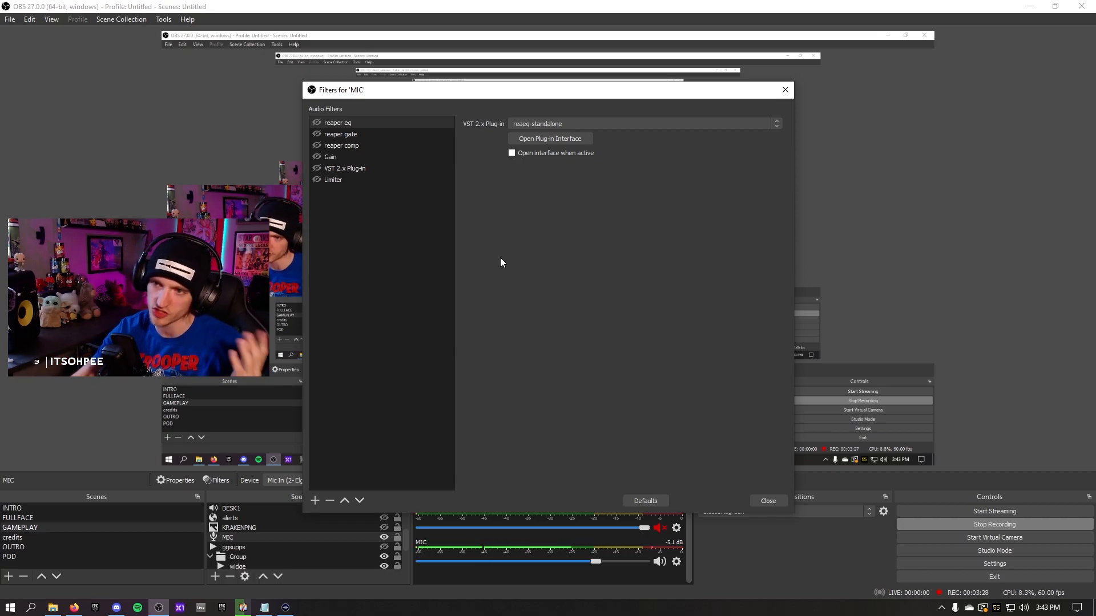
click(316, 157)
click(315, 146)
click(316, 134)
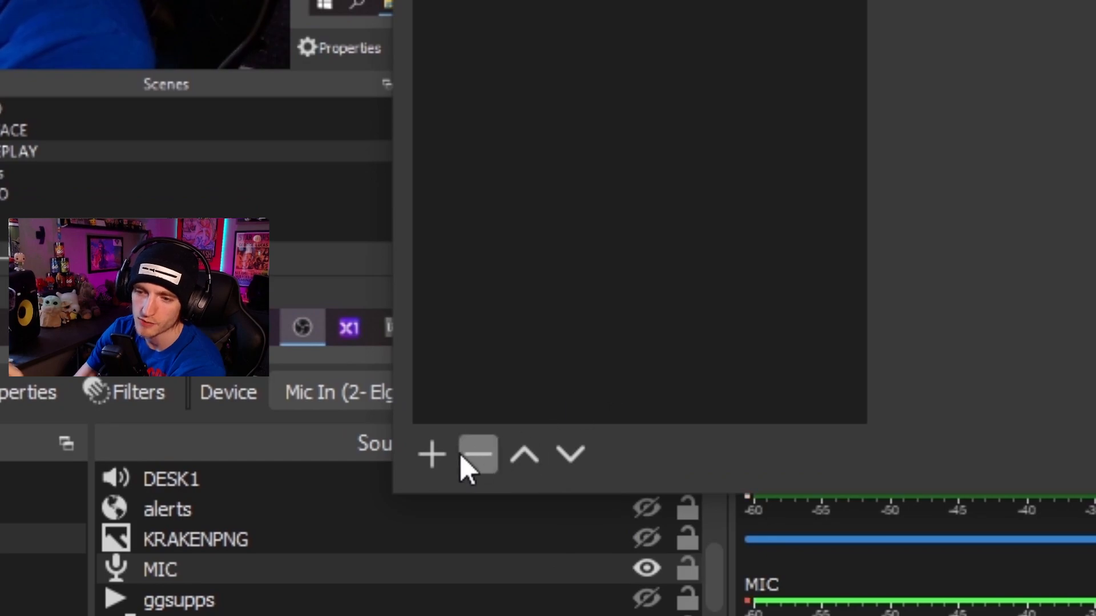
click(433, 454)
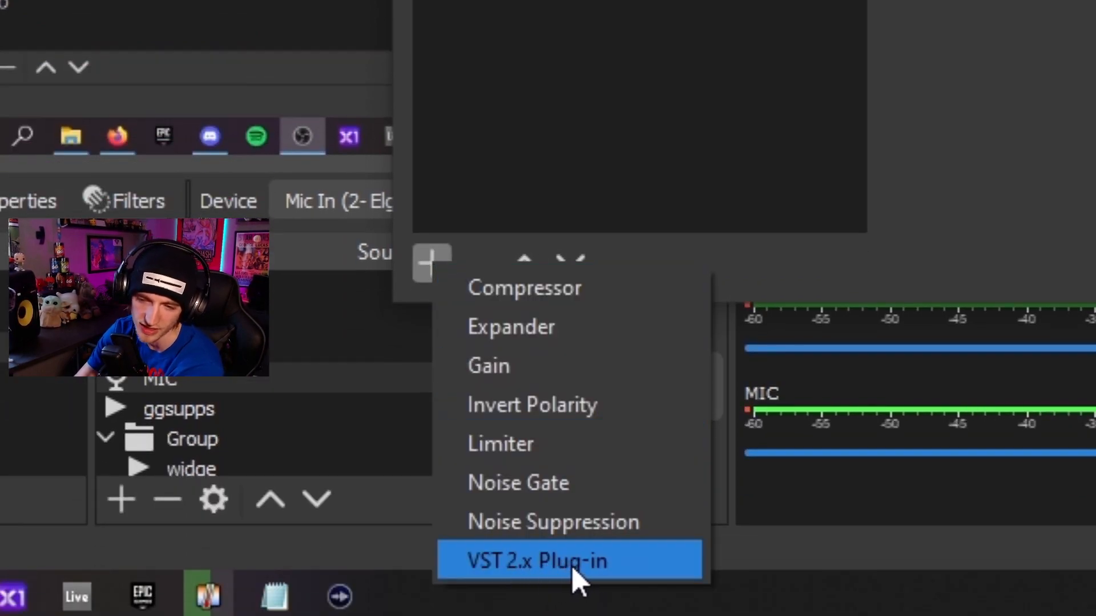
click(608, 564)
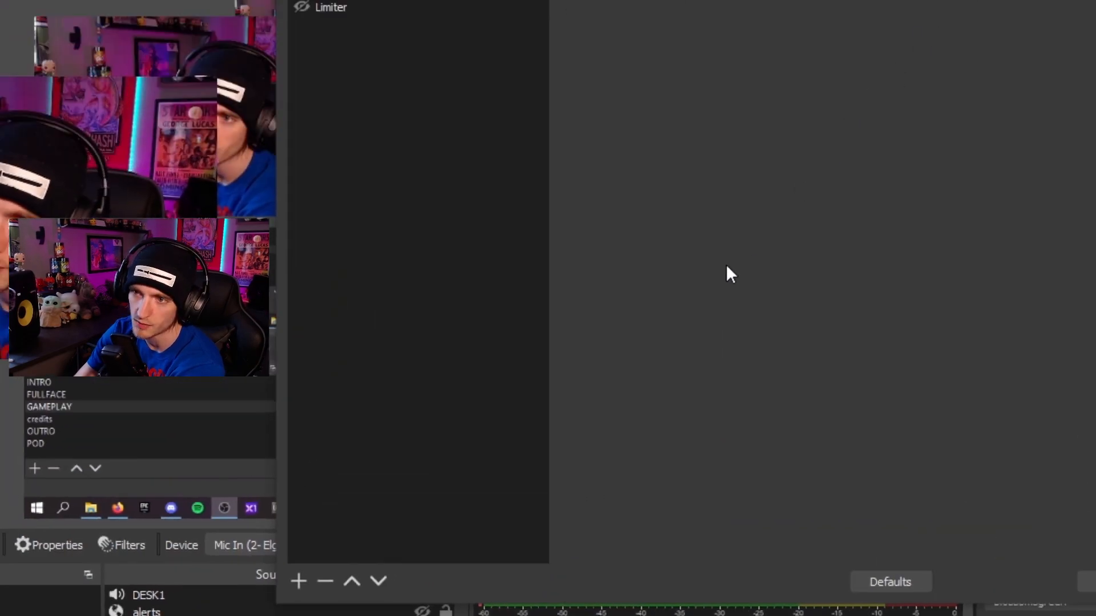
click(292, 598)
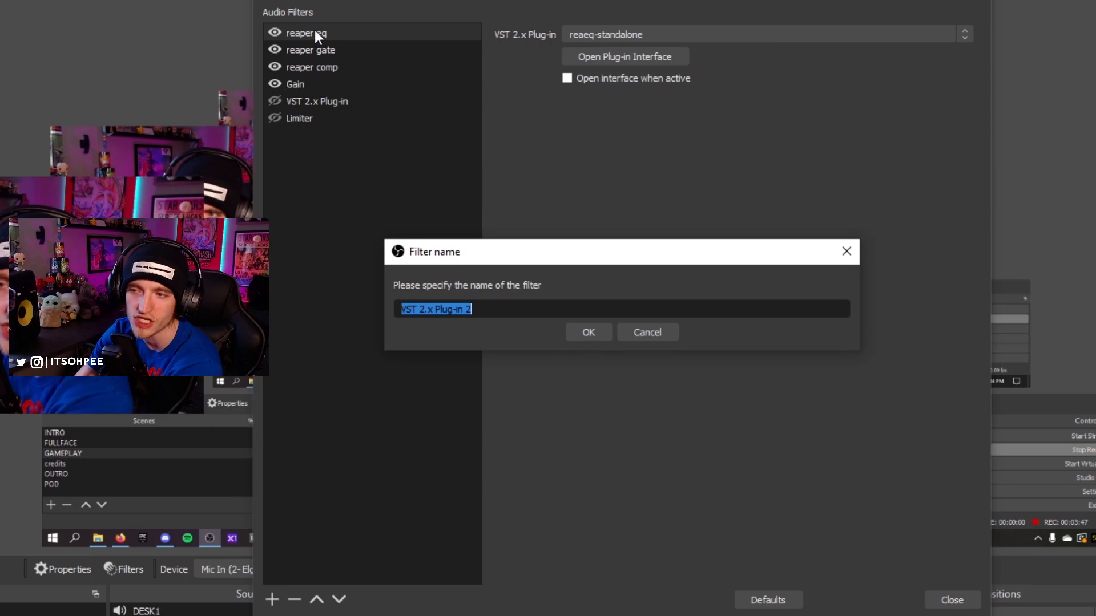
click(653, 333)
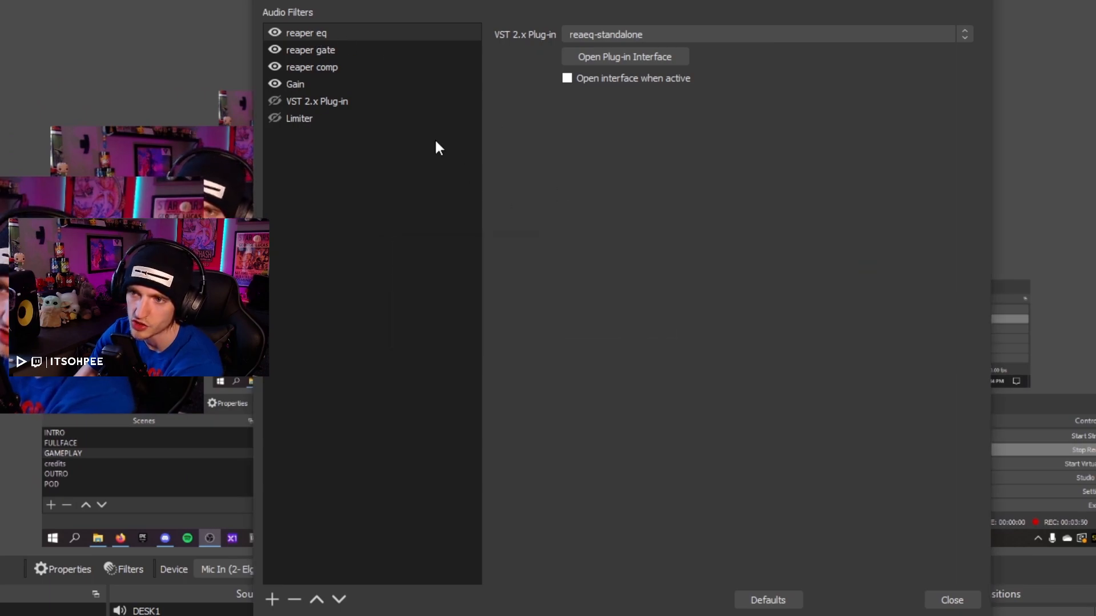
Set the reaper eq filter's VST plug-in to reaeq-standalone and open its plug-in interface
click(665, 34)
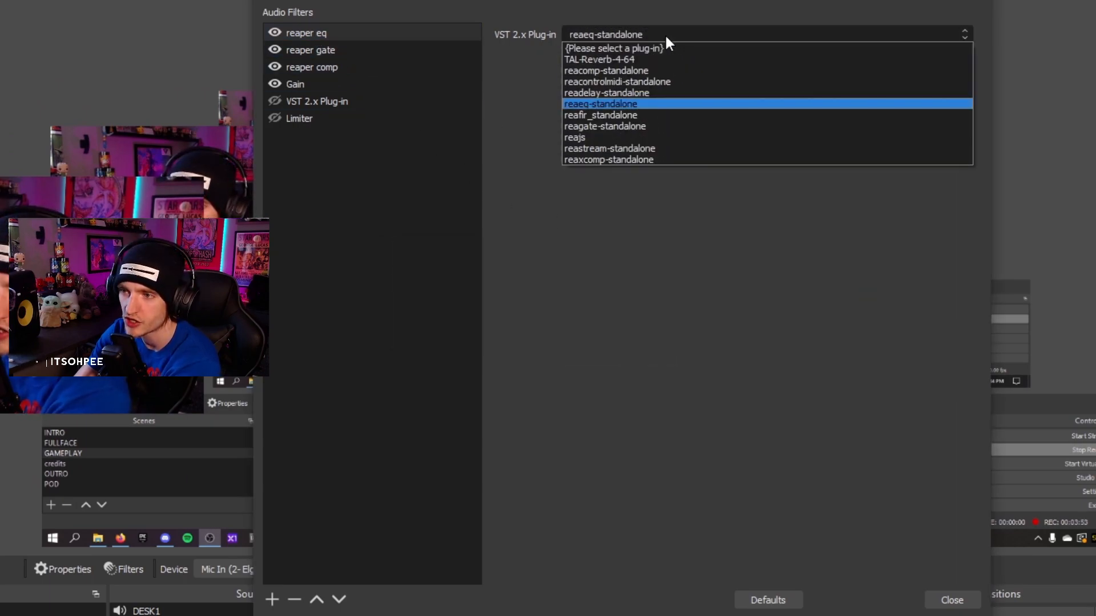
click(584, 100)
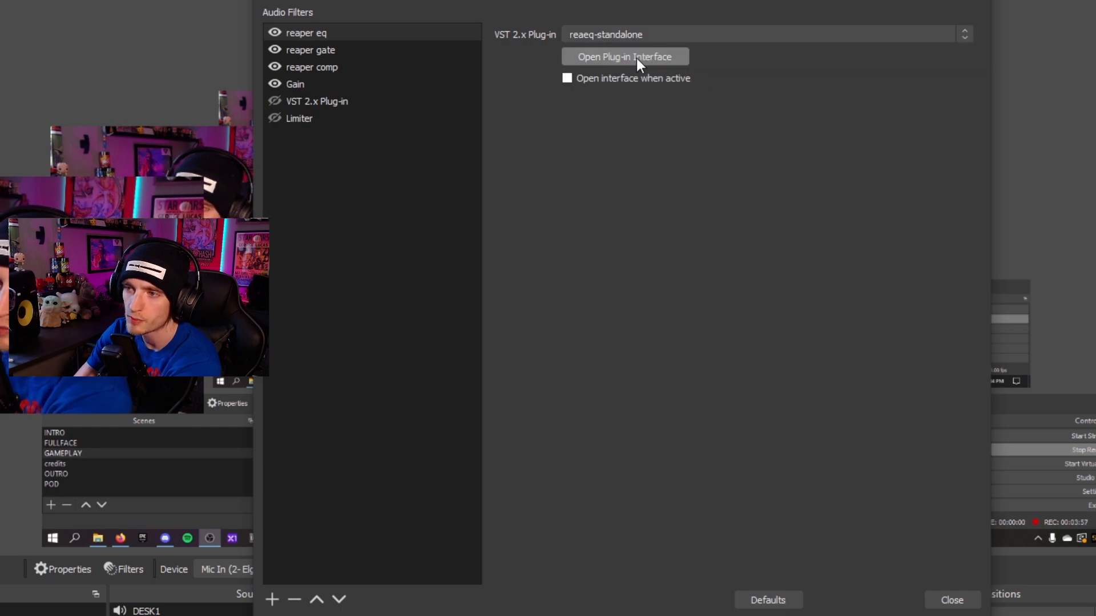
click(635, 57)
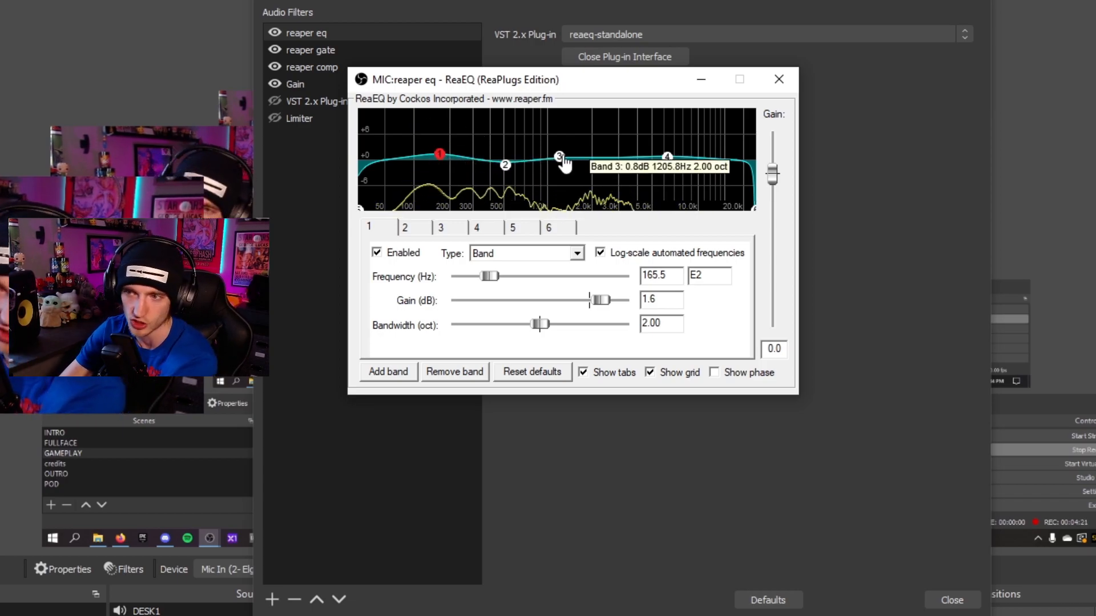
Set band 1's gain to about 1.2 dB, then add a seventh band and disable it
mouse_move(440, 155)
mouse_move(440, 154)
mouse_down()
mouse_move(440, 128)
mouse_move(439, 156)
mouse_up()
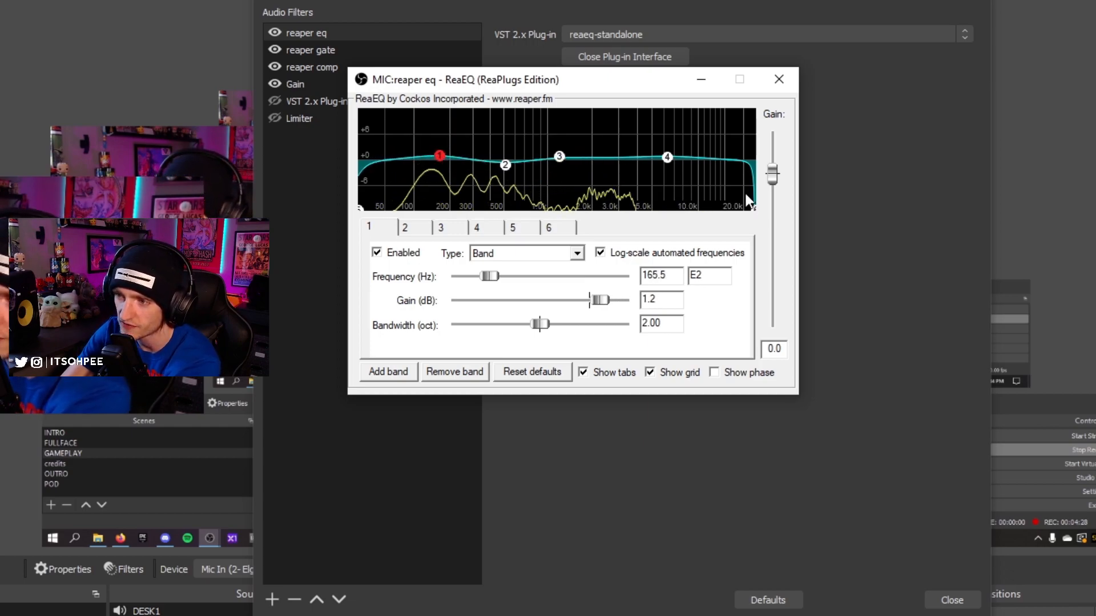
click(394, 372)
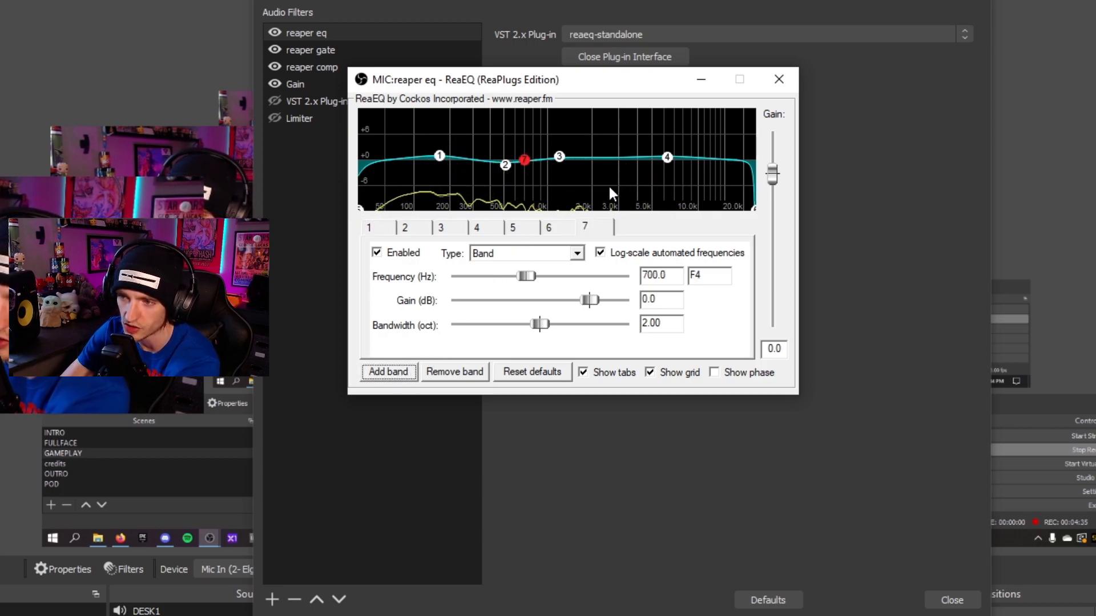
click(377, 252)
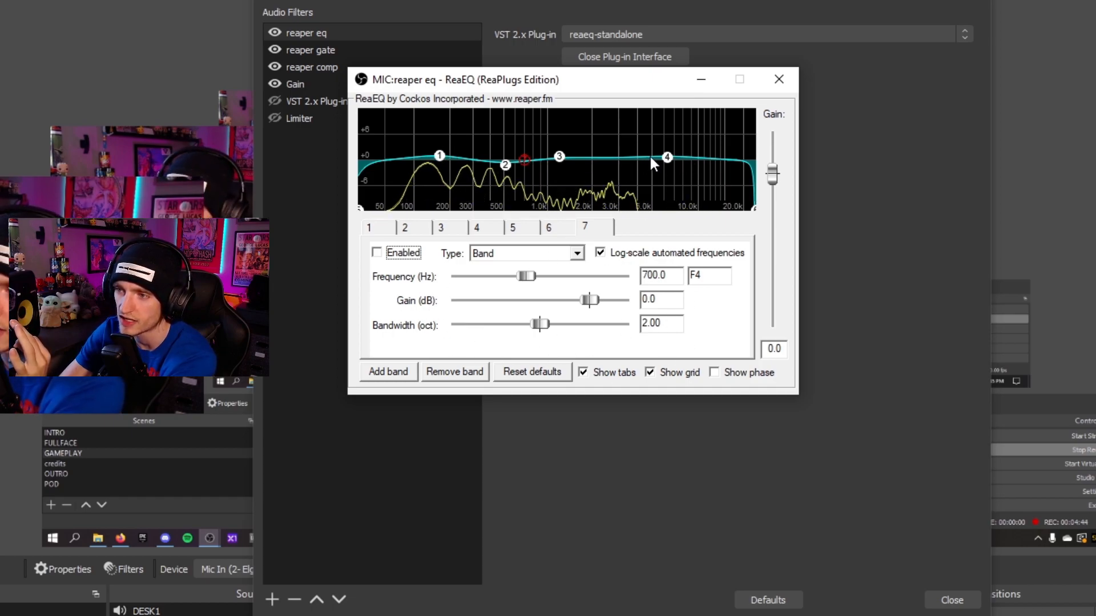
Fine-tune bands 1 and 4, placing band 4 at about 6089 Hz and 1.2 dB, and close ReaEQ
mouse_move(438, 158)
mouse_down()
mouse_move(437, 143)
mouse_move(437, 155)
mouse_up()
mouse_move(665, 157)
mouse_down()
mouse_move(667, 147)
mouse_move(667, 161)
mouse_up()
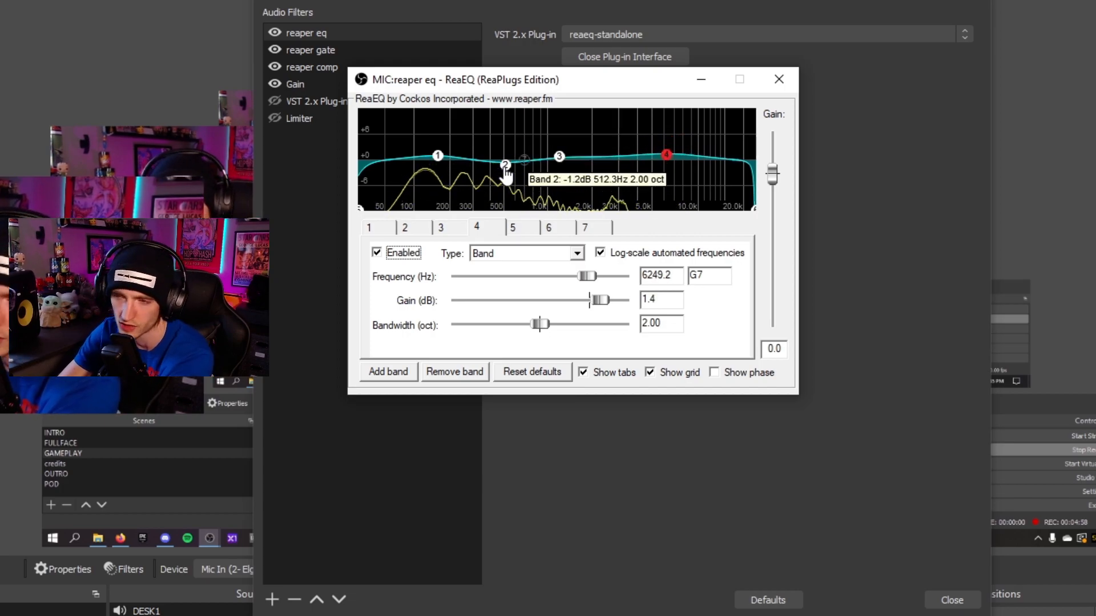
drag(666, 155, 664, 156)
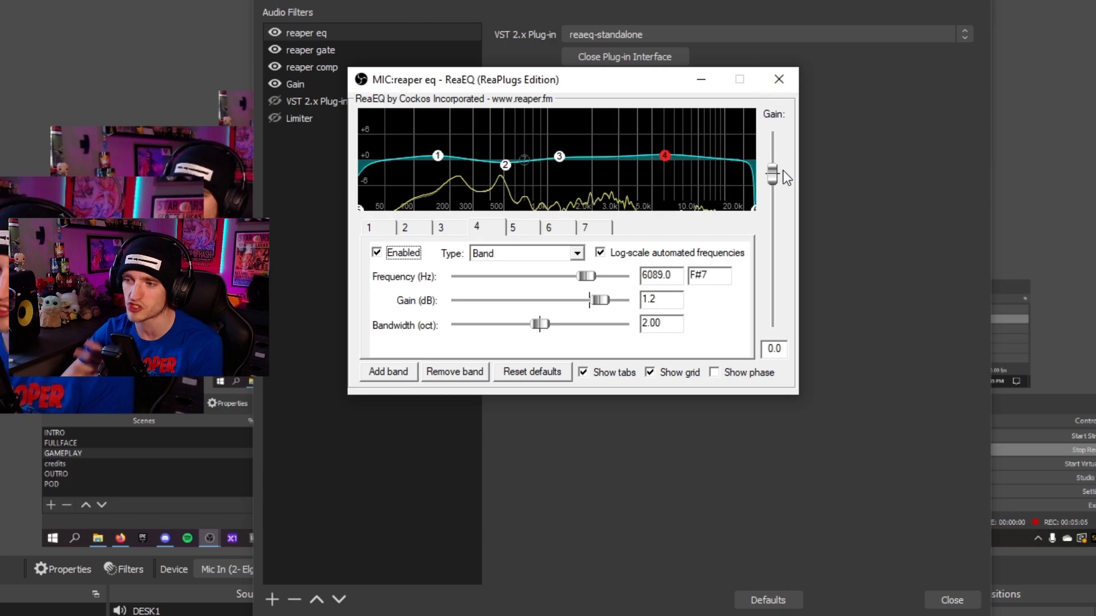
click(778, 80)
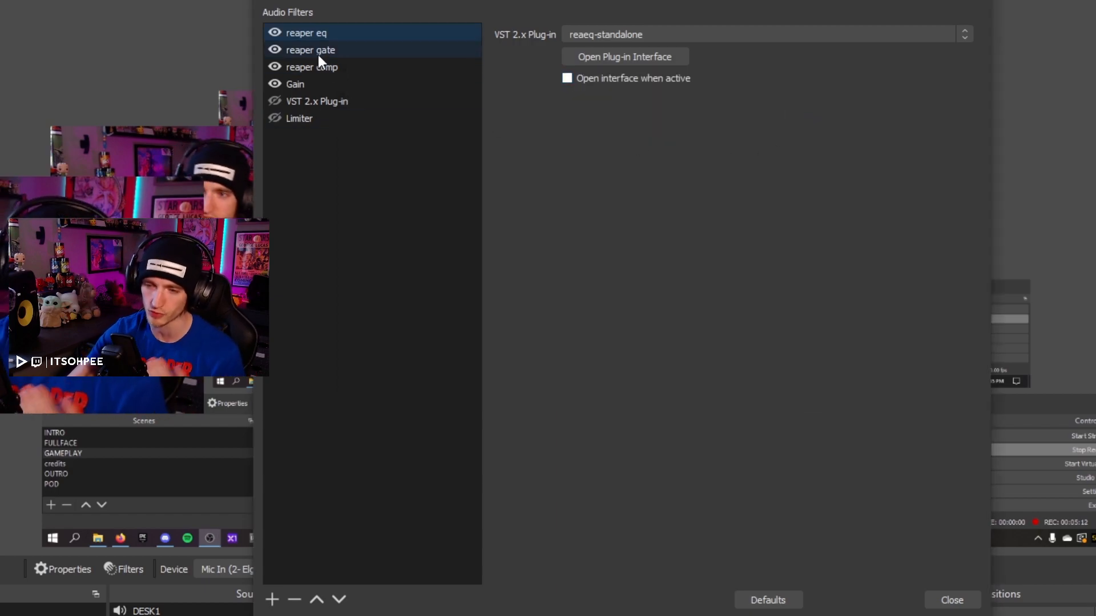
click(272, 599)
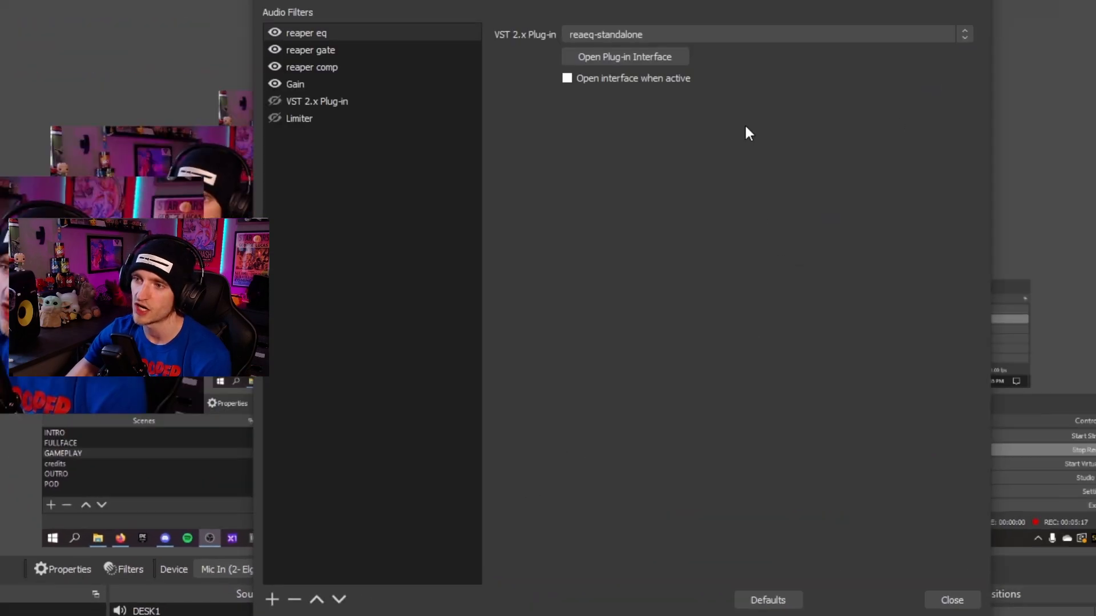
click(717, 36)
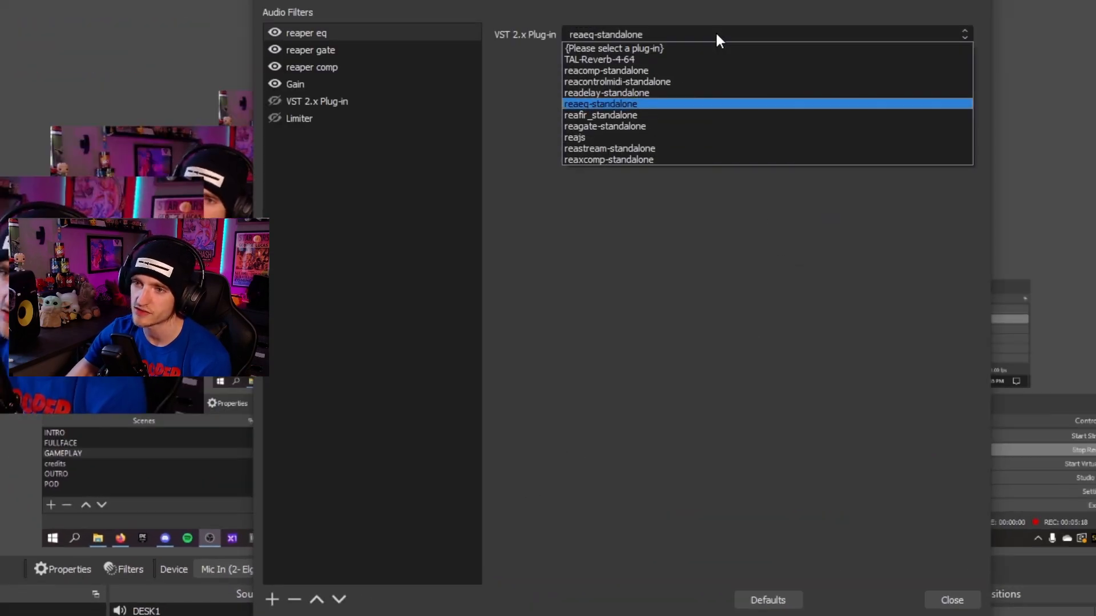
click(492, 107)
click(427, 66)
Select the reaper gate filter, set its plug-in to reagate-standalone, and open then close the ReaGate interface
click(346, 52)
click(663, 36)
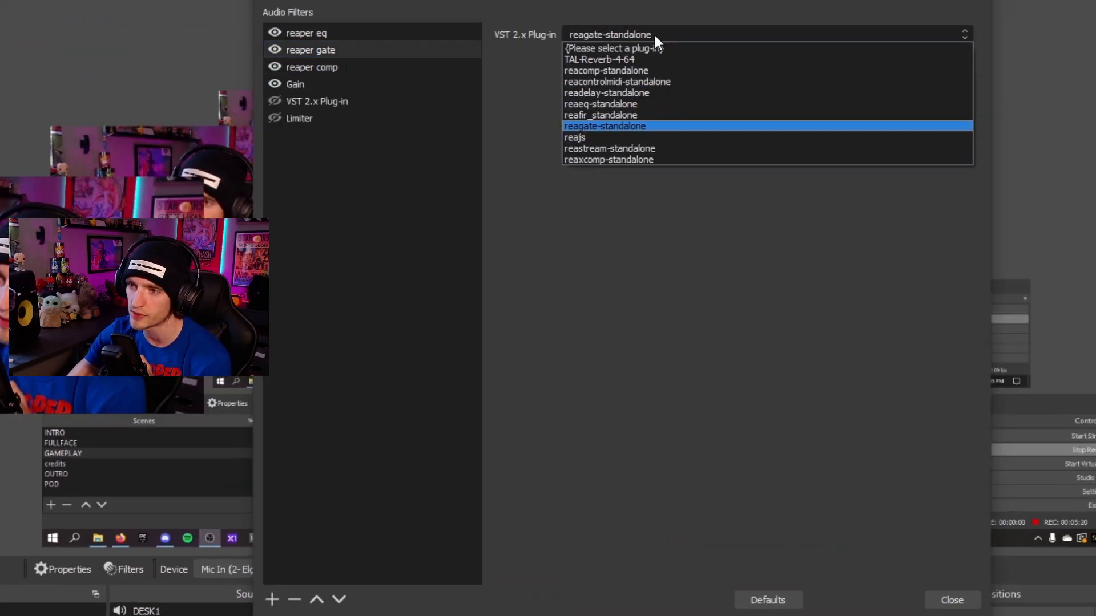
click(619, 122)
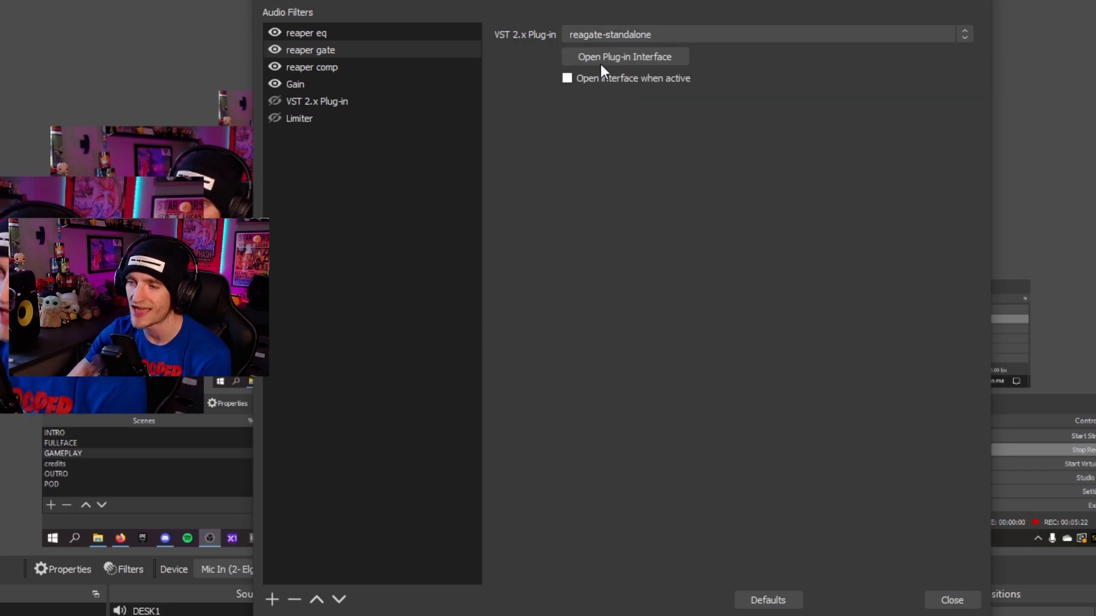
click(612, 57)
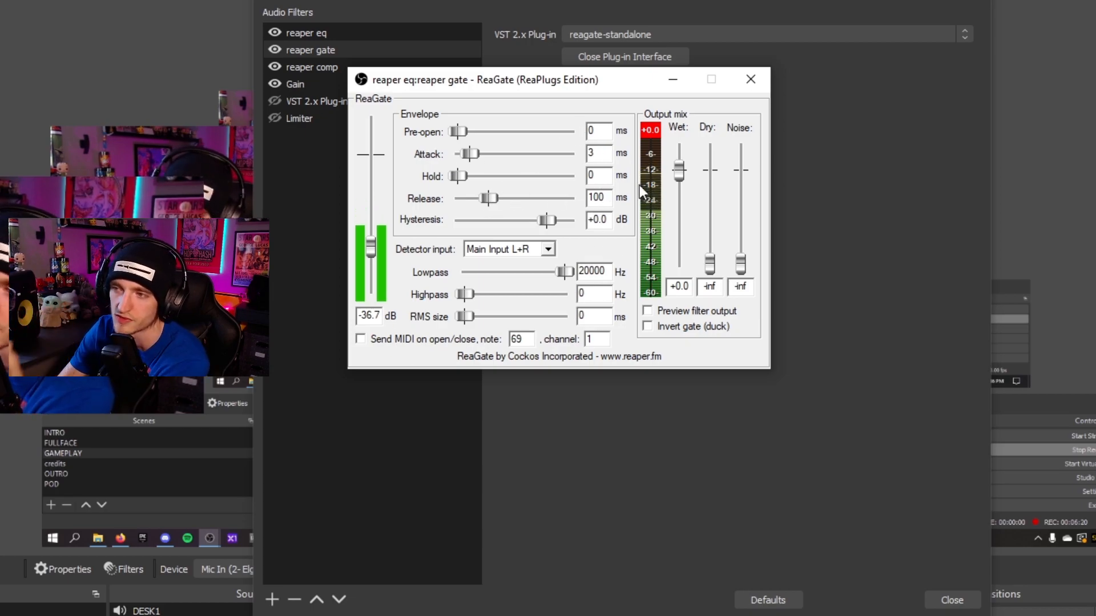
click(752, 80)
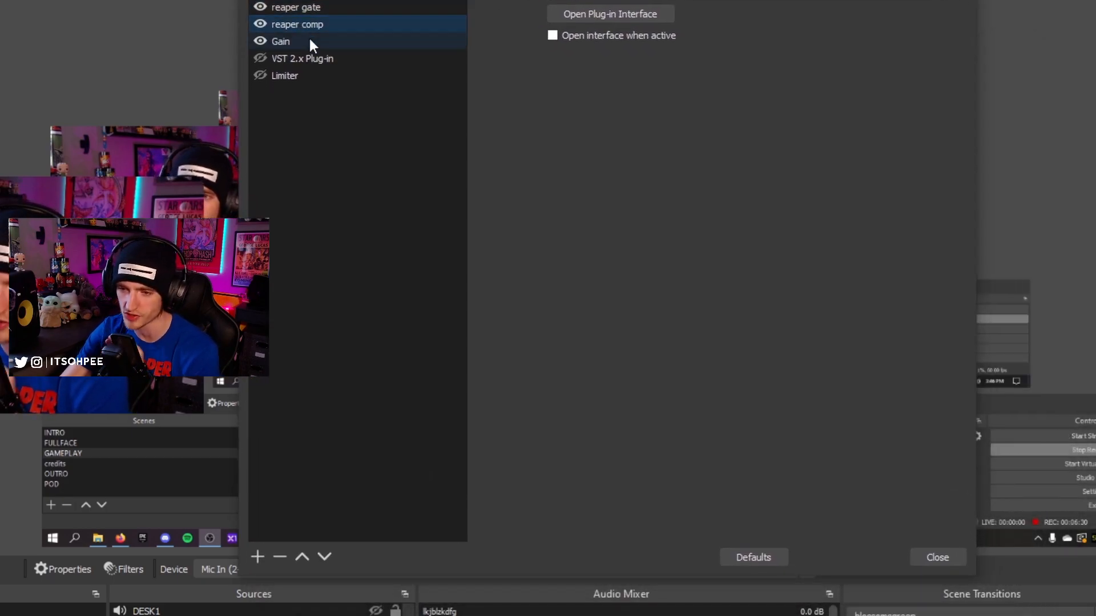
Select the reaper comp filter, set its plug-in to reacomp-standalone, and open then close the ReaComp interface
click(242, 195)
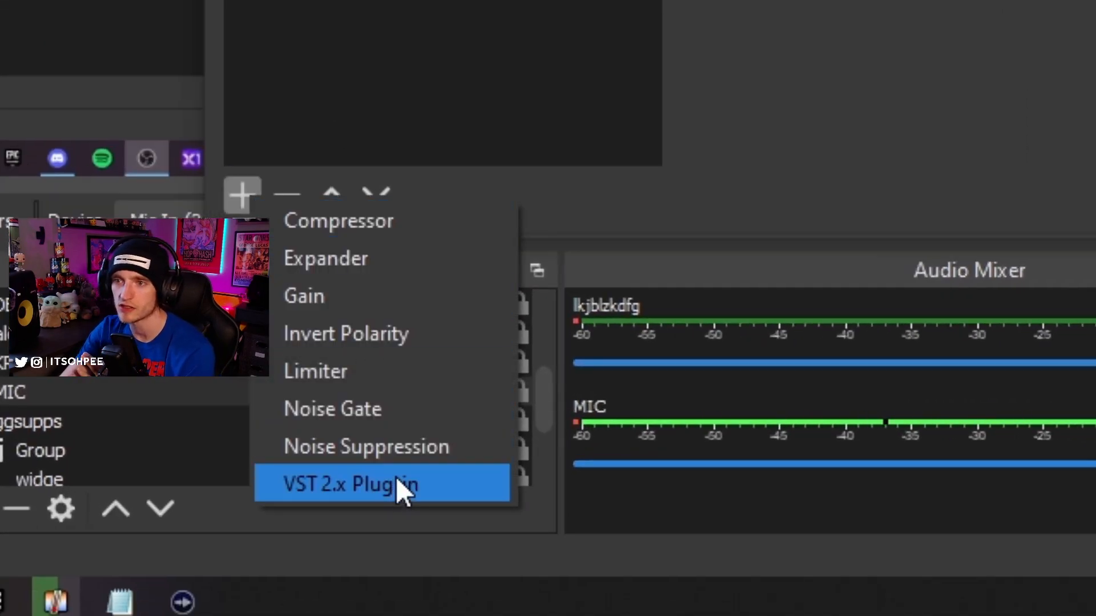
click(396, 482)
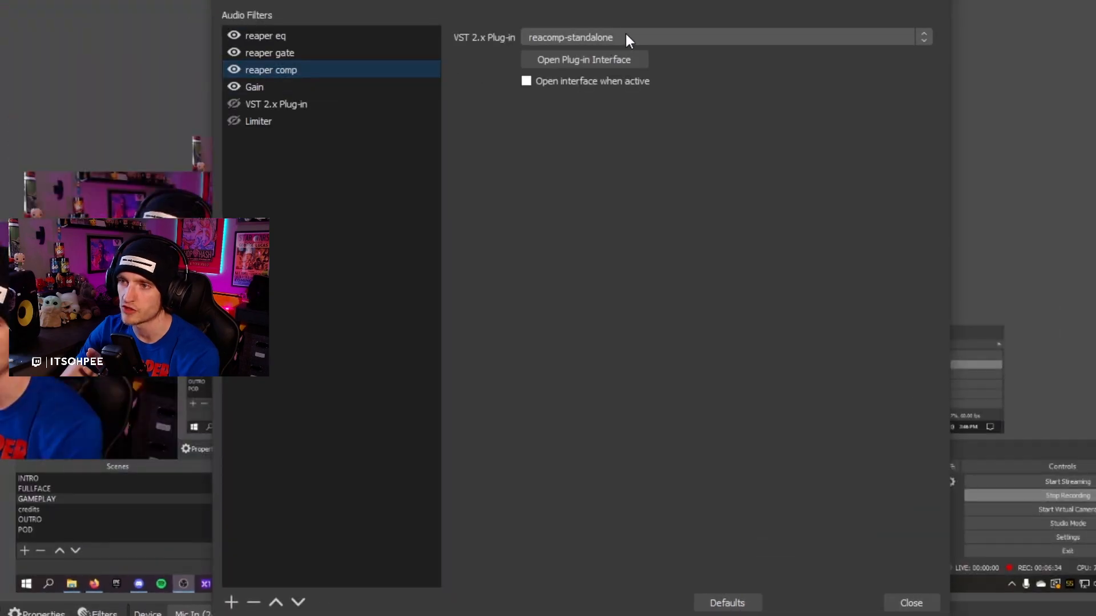
click(625, 34)
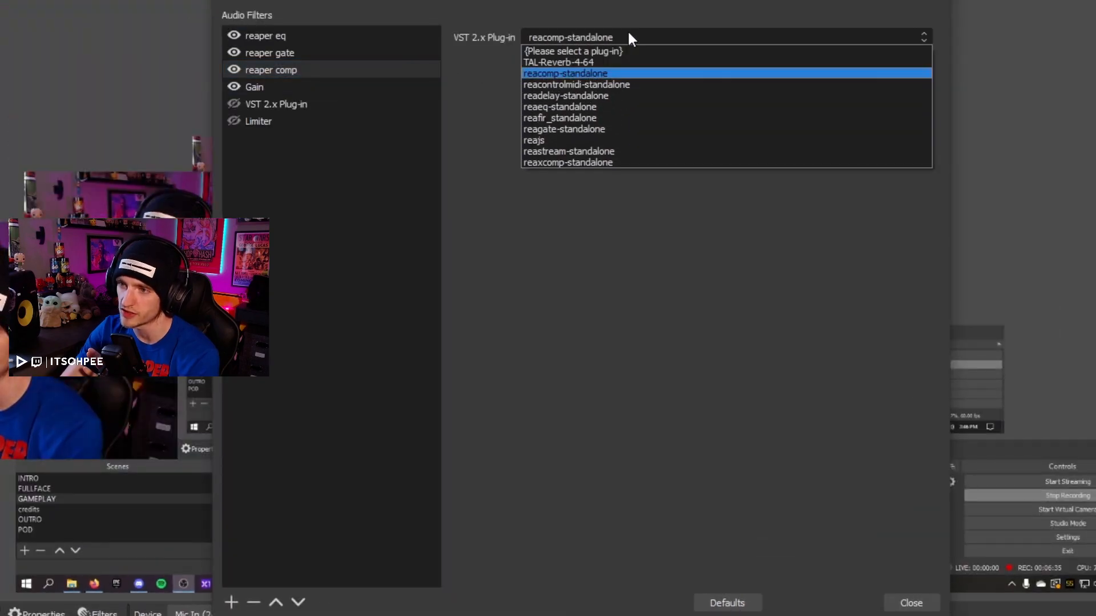
click(559, 71)
click(565, 61)
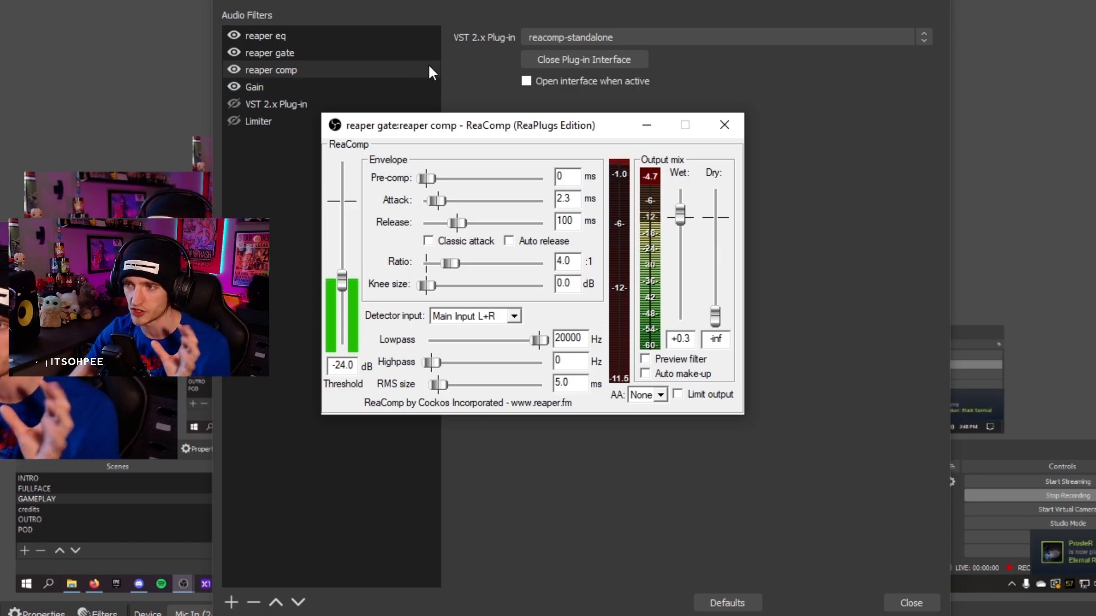
click(732, 122)
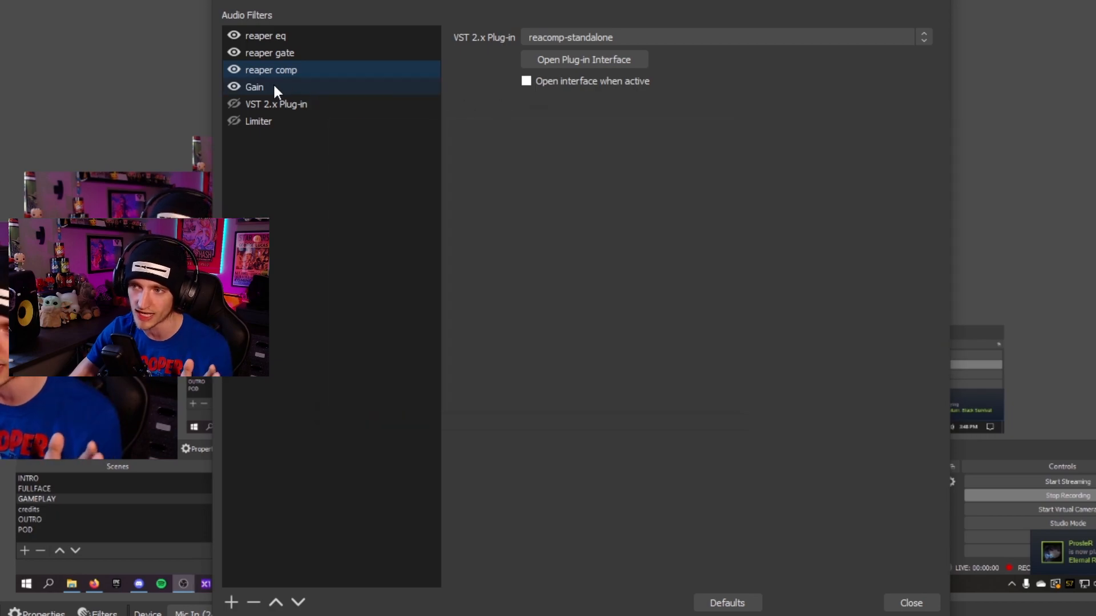
Select the Gain filter to view its setting
click(273, 85)
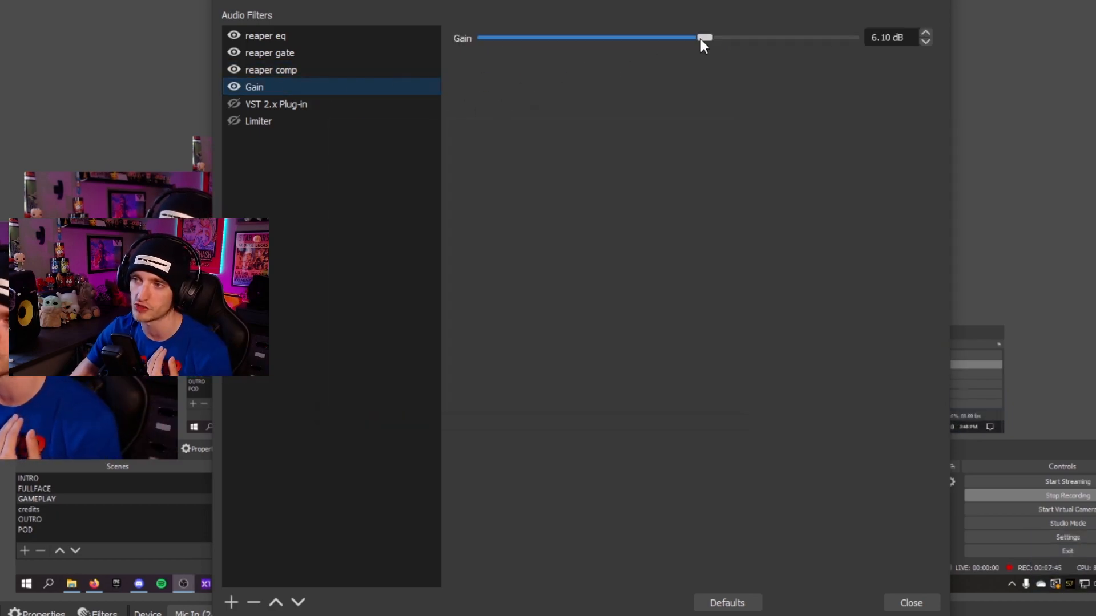